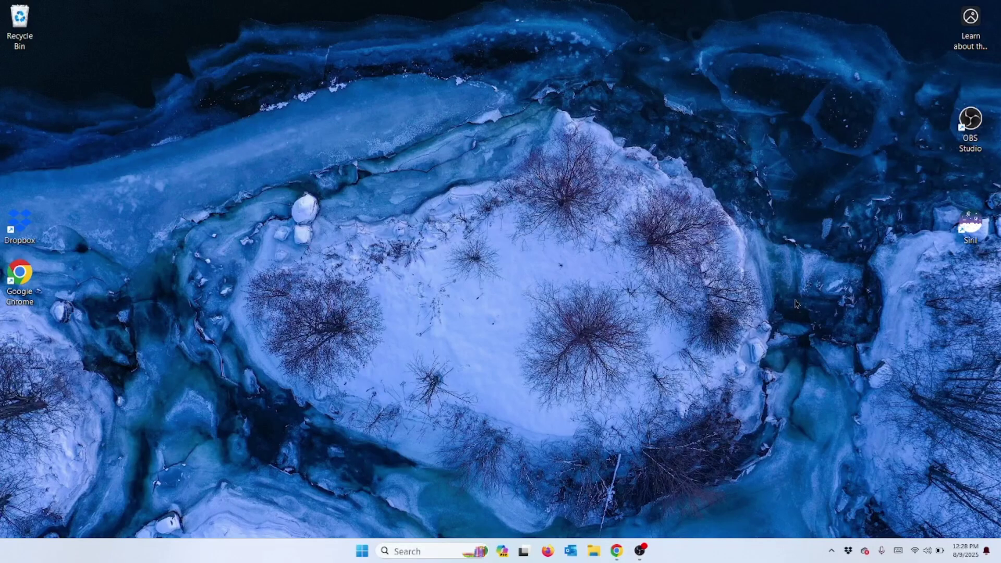
# Launch Siril, exit it, and relaunch it so the scripts are reloaded
pyautogui.doubleClick(972, 233)
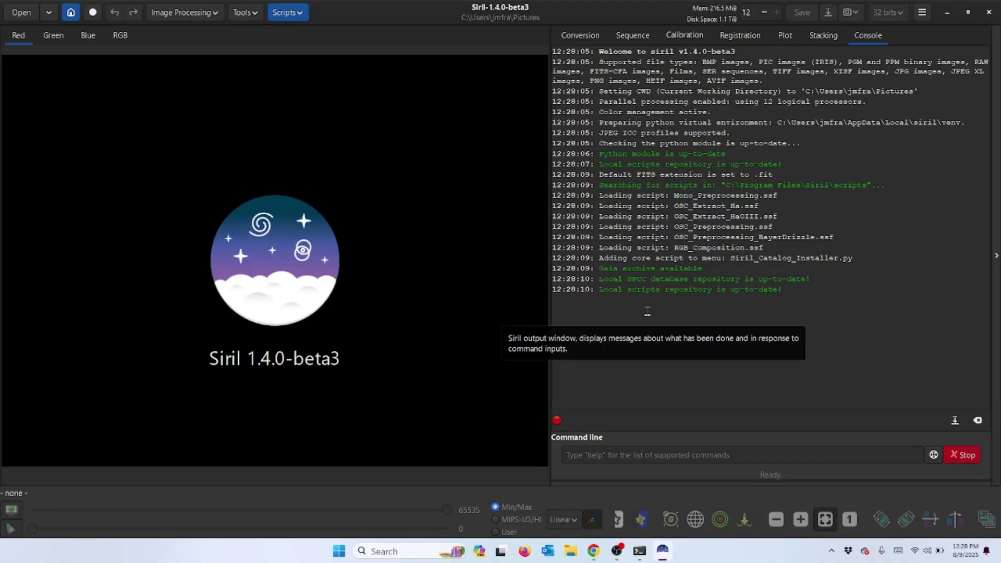
pyautogui.click(988, 11)
pyautogui.click(540, 317)
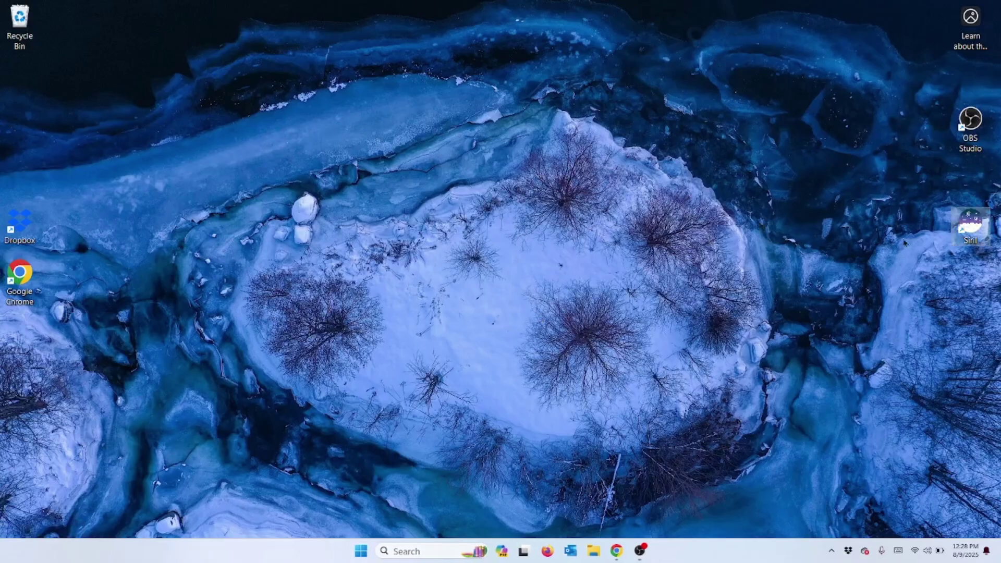
pyautogui.doubleClick(972, 228)
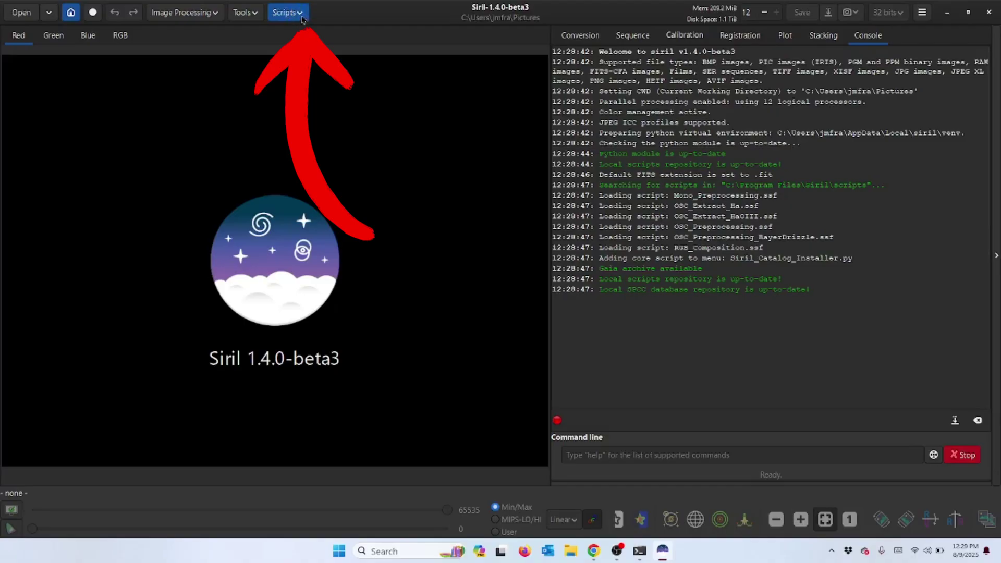
# Check the six .ssf files listed under Scripts > Siril Script Files, then close the menu
pyautogui.click(300, 14)
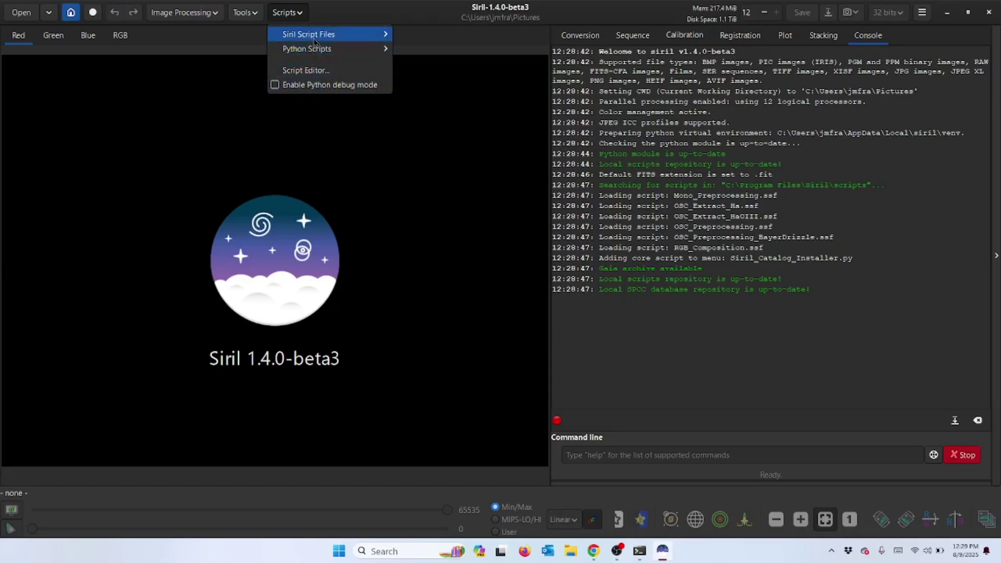
pyautogui.moveTo(315, 39)
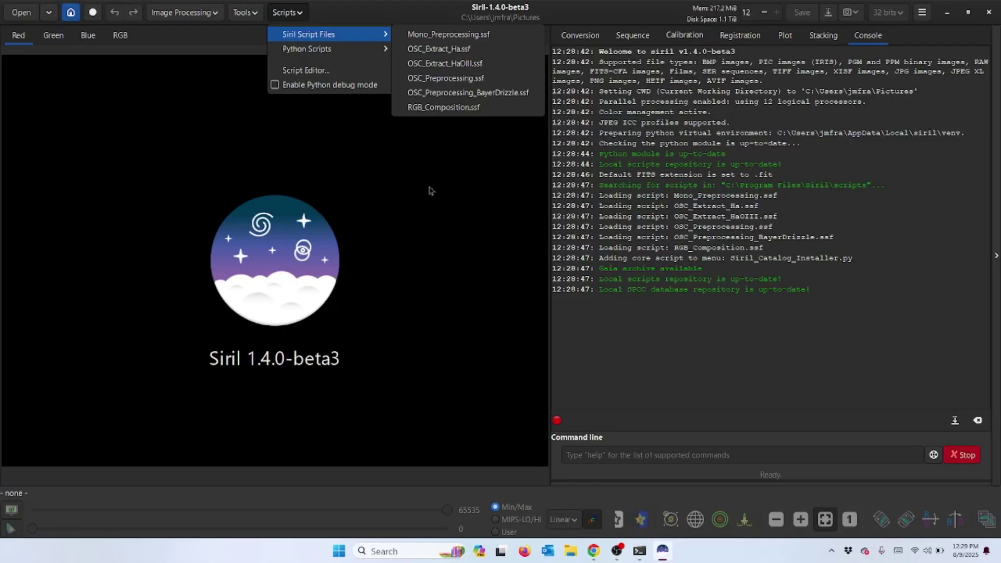
pyautogui.click(415, 186)
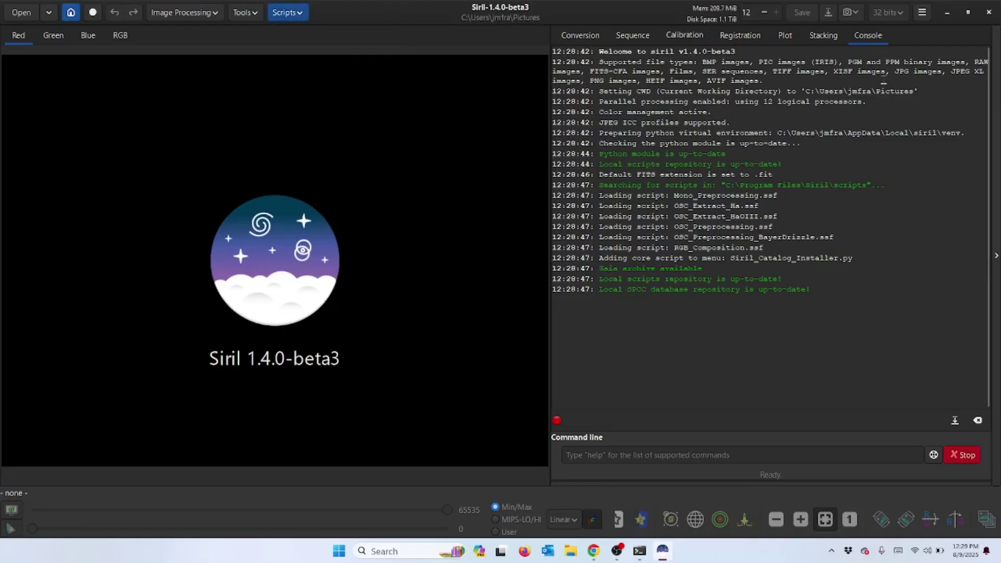
# Minimize Siril and bring the siril-scripts GitLab page back up in Chrome
pyautogui.click(947, 12)
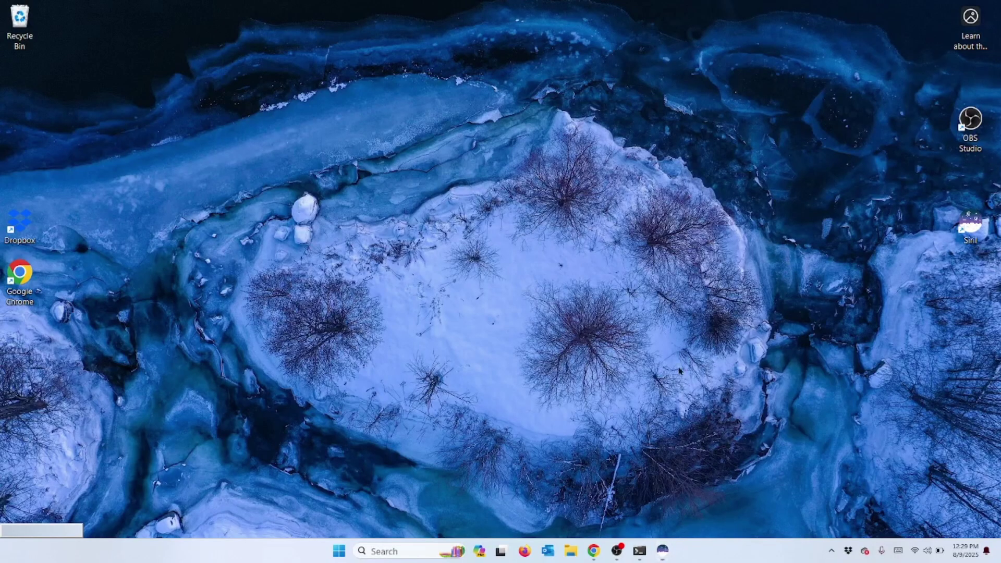
pyautogui.click(594, 556)
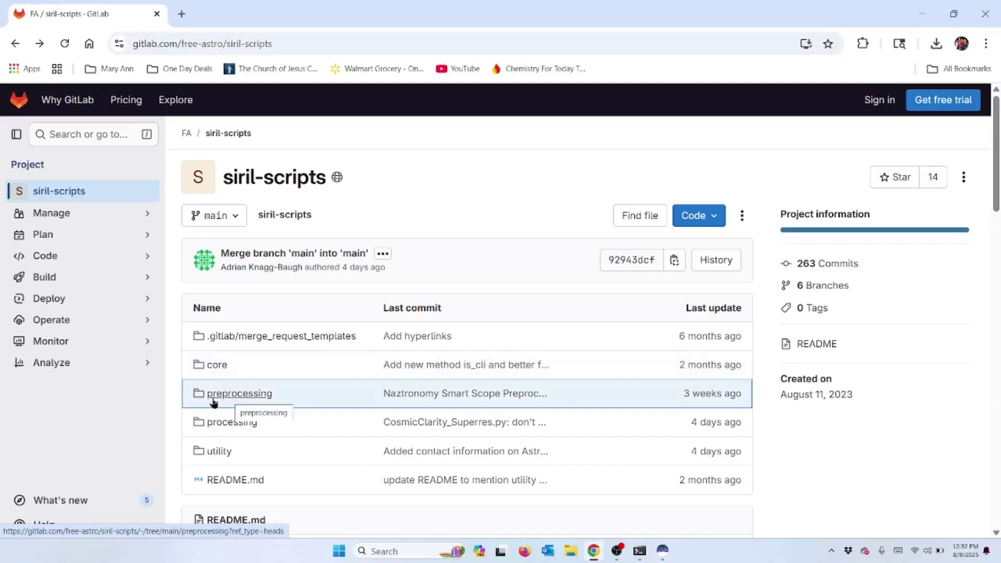
# Open the preprocessing folder and scroll down to OSC_Preprocessing_WithoutDBF.ssf
pyautogui.click(241, 399)
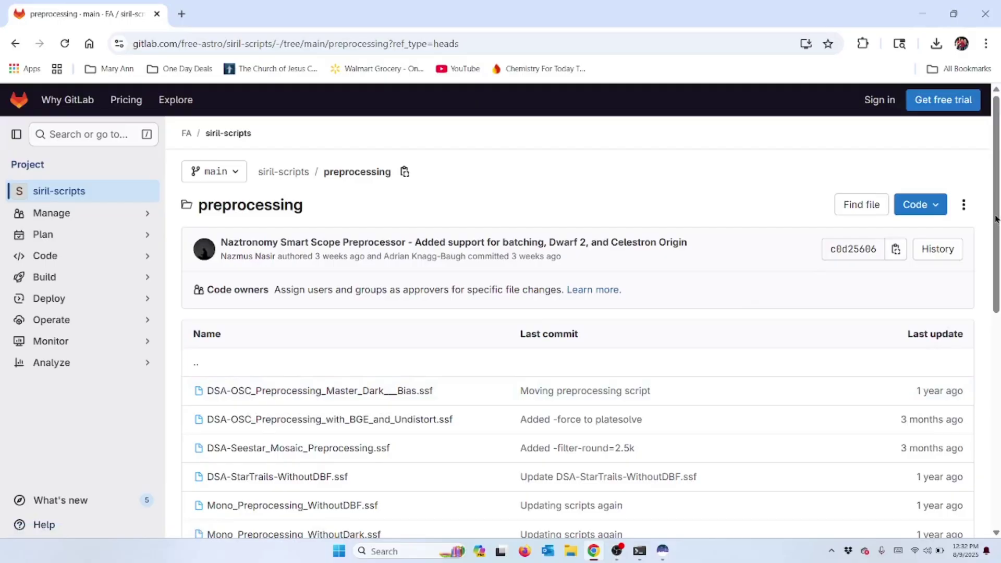
pyautogui.moveTo(996, 227); pyautogui.dragTo(995, 326)
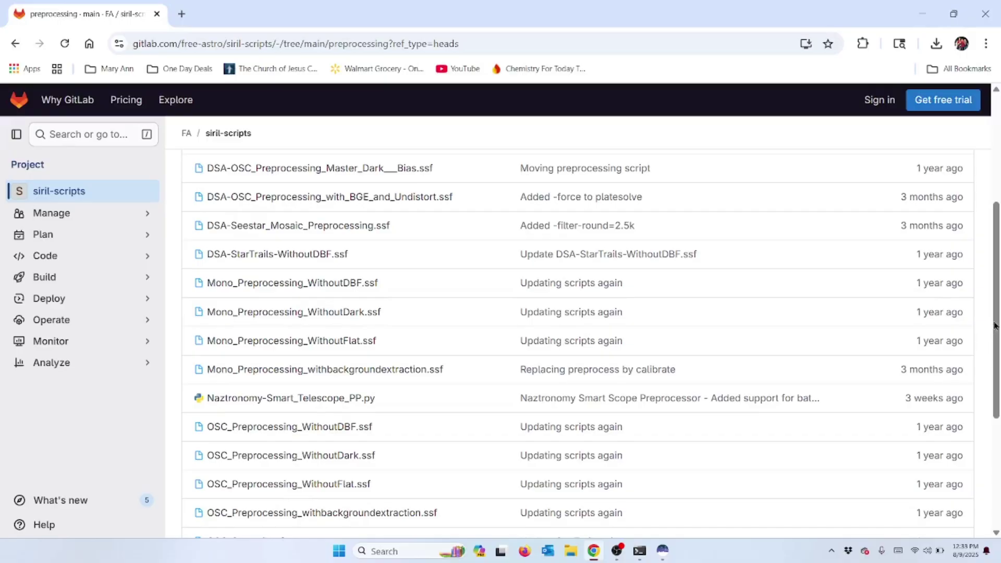
pyautogui.moveTo(997, 315); pyautogui.dragTo(997, 392)
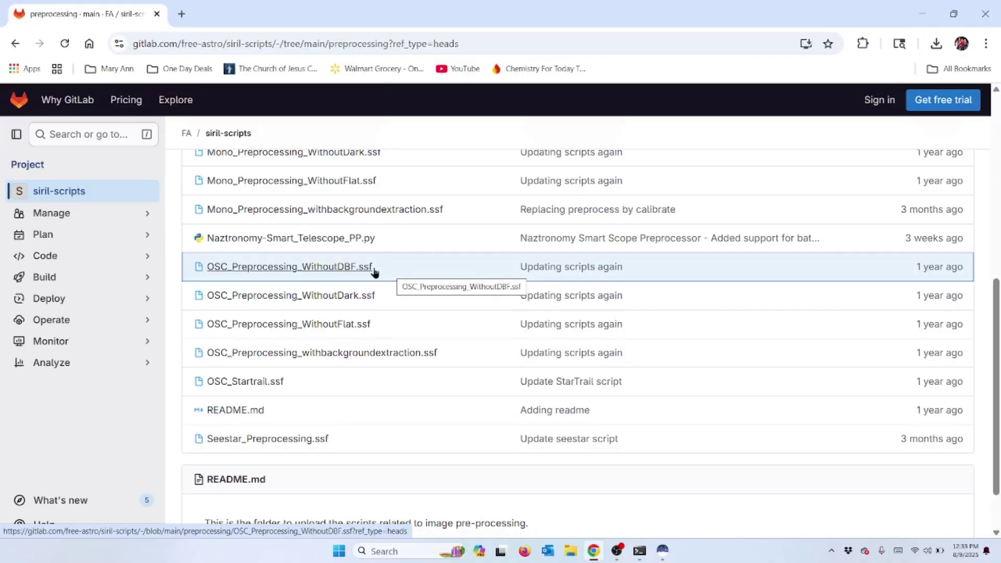
pyautogui.click(337, 267)
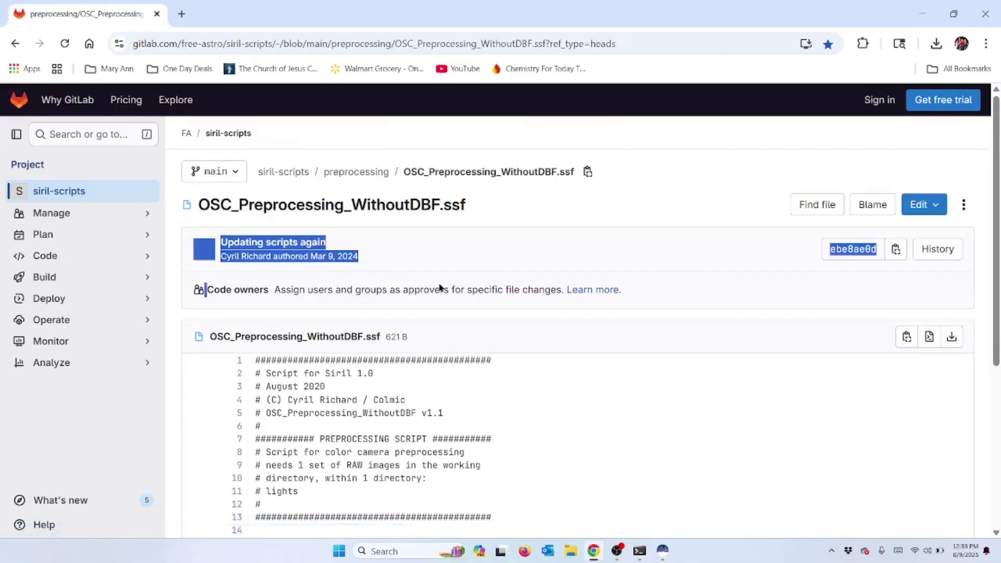
pyautogui.click(594, 241)
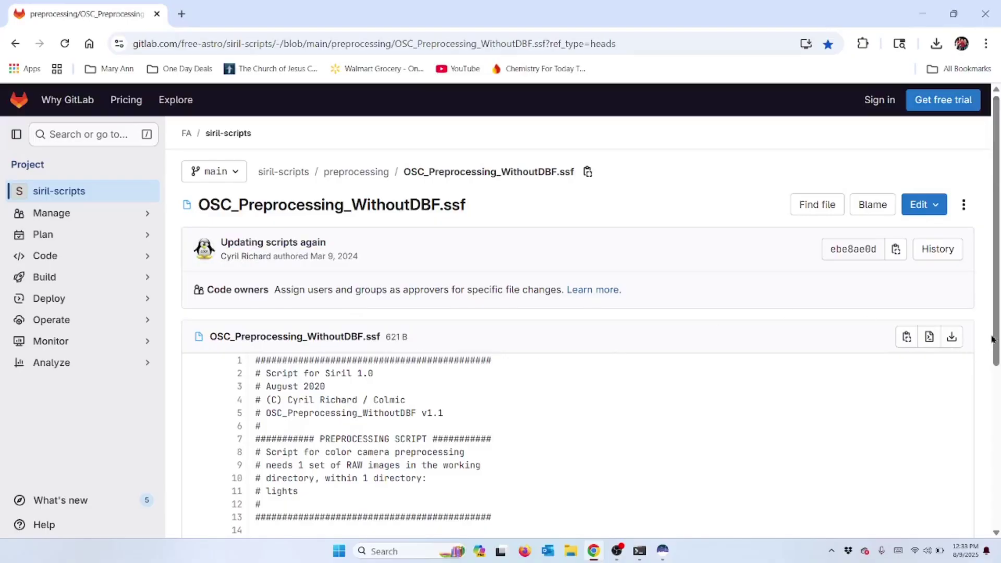
pyautogui.moveTo(996, 317); pyautogui.dragTo(980, 302)
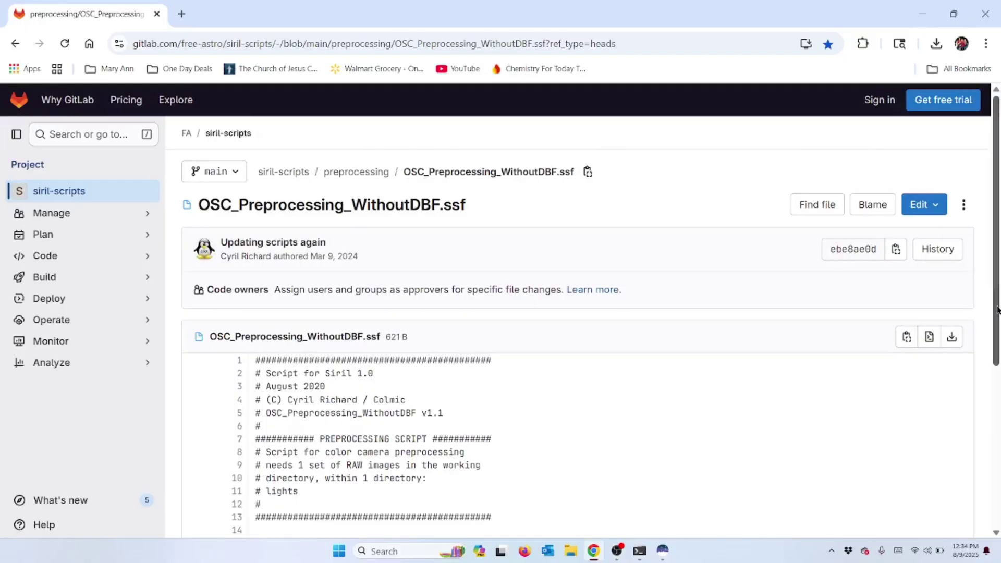
pyautogui.moveTo(997, 310); pyautogui.dragTo(996, 391)
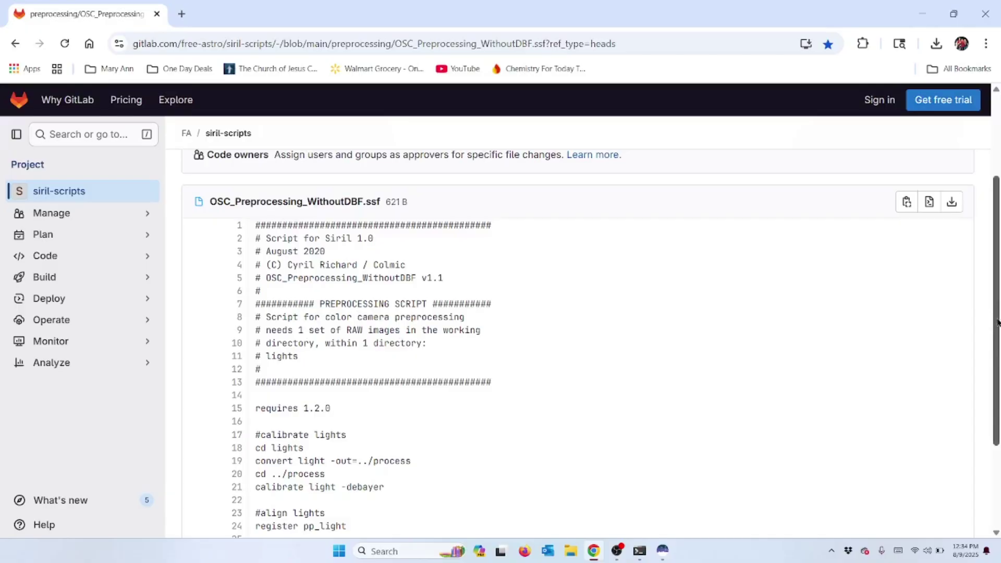
pyautogui.moveTo(997, 321); pyautogui.dragTo(996, 240)
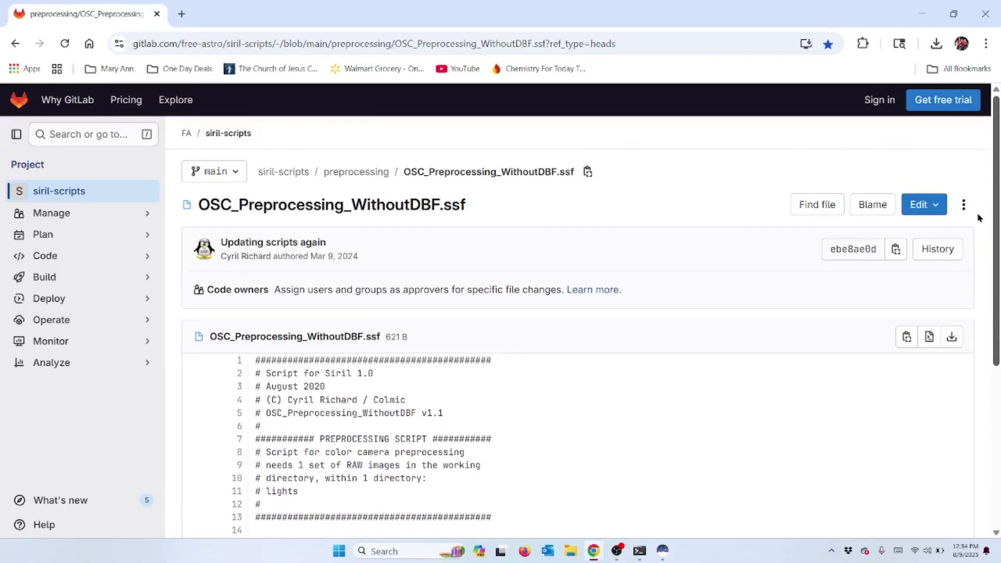
# Download OSC_Preprocessing_WithoutDBF.ssf from its GitLab file page
pyautogui.click(951, 338)
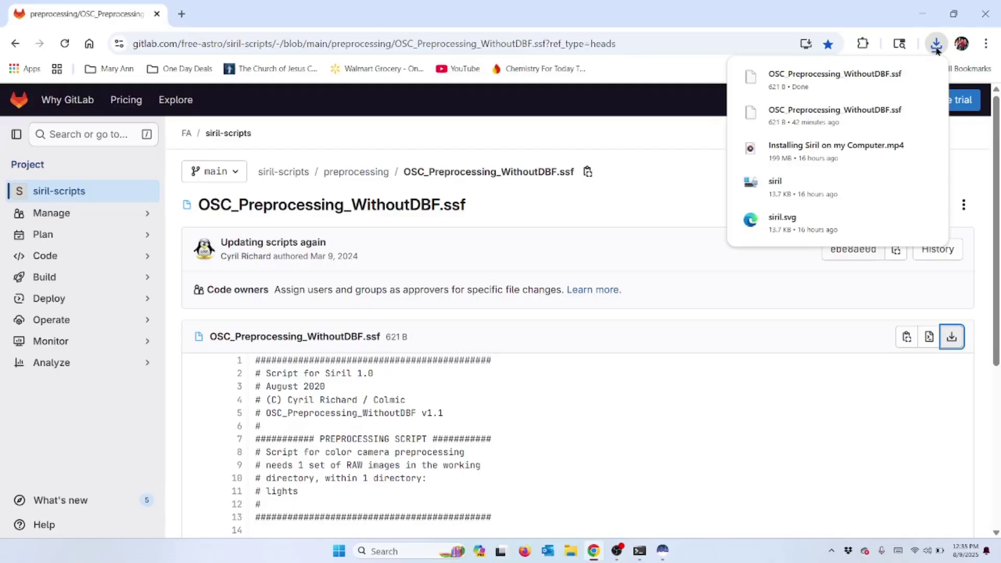
# Verify OSC_Preprocessing_WithoutDBF.ssf (621 B) shows Done in Chrome's downloads, then close the list
pyautogui.moveTo(808, 83)
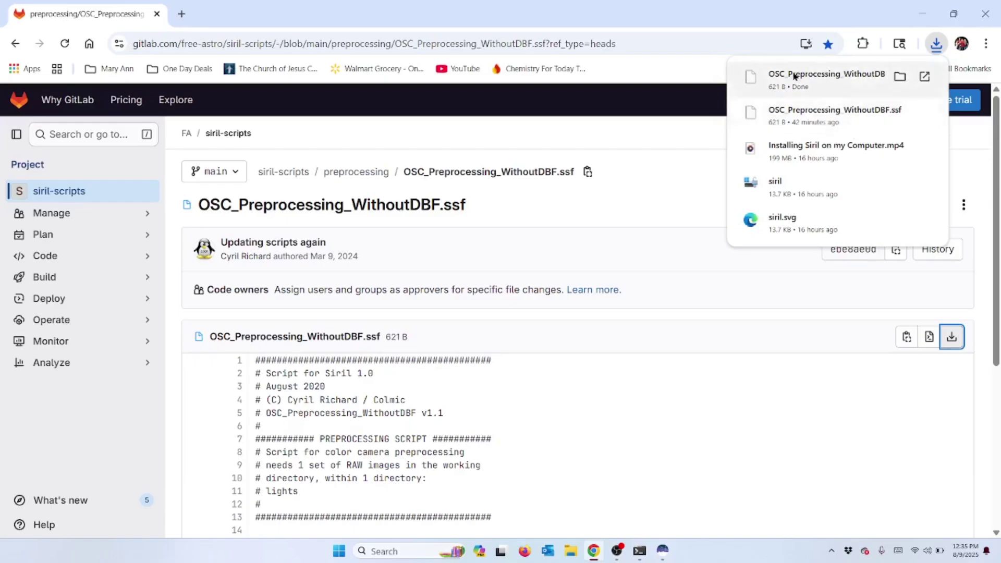
pyautogui.click(899, 78)
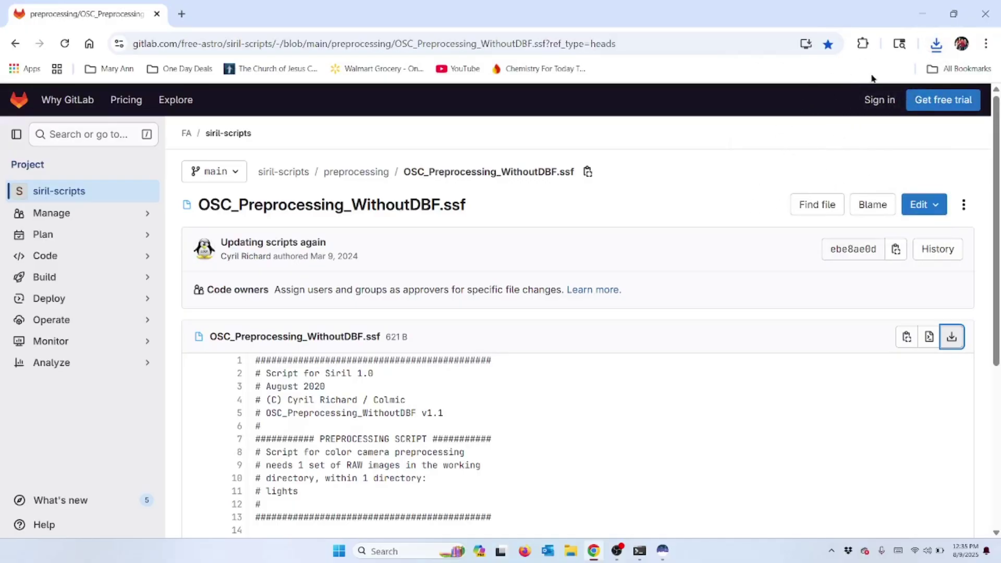
pyautogui.click(937, 45)
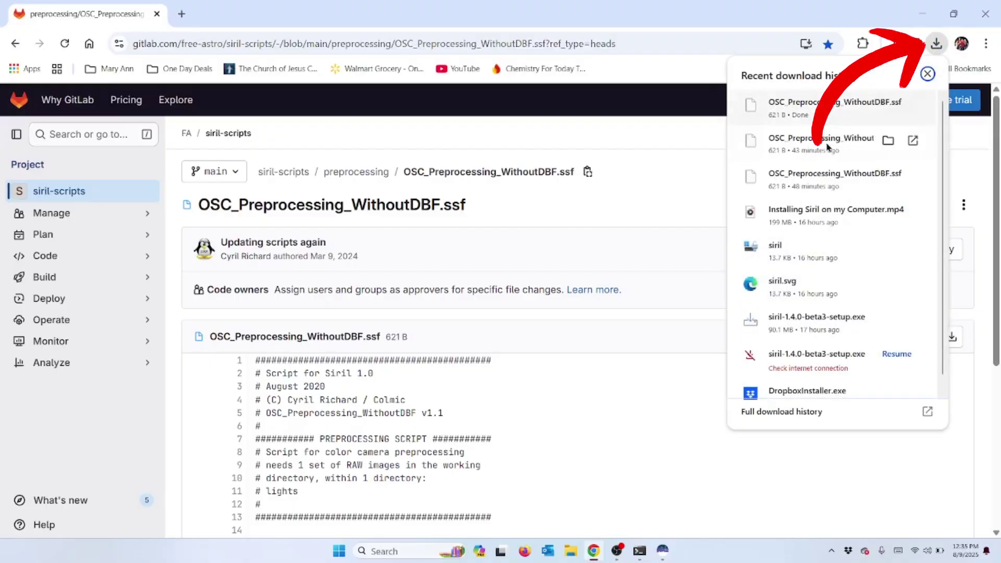
pyautogui.moveTo(820, 103)
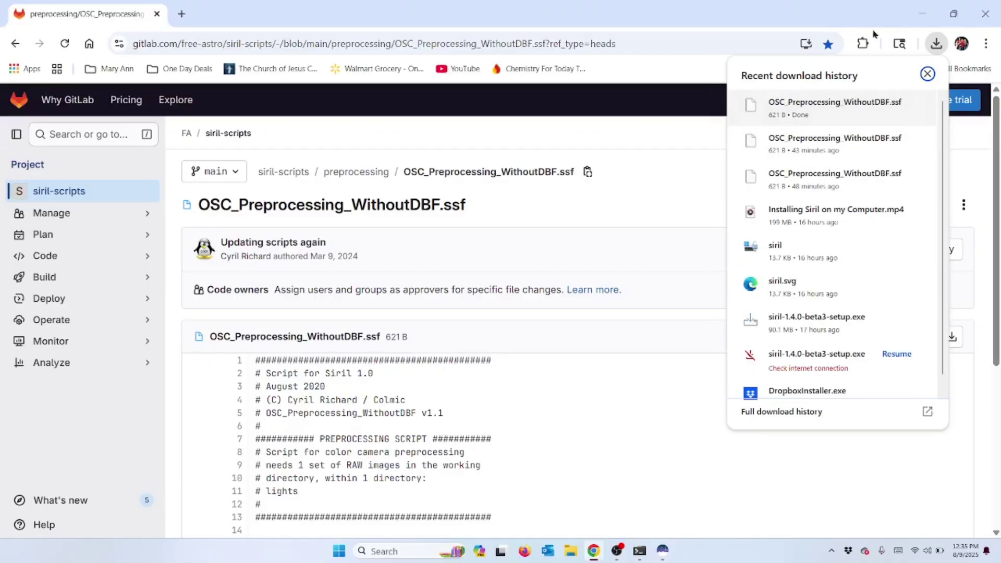
pyautogui.click(874, 17)
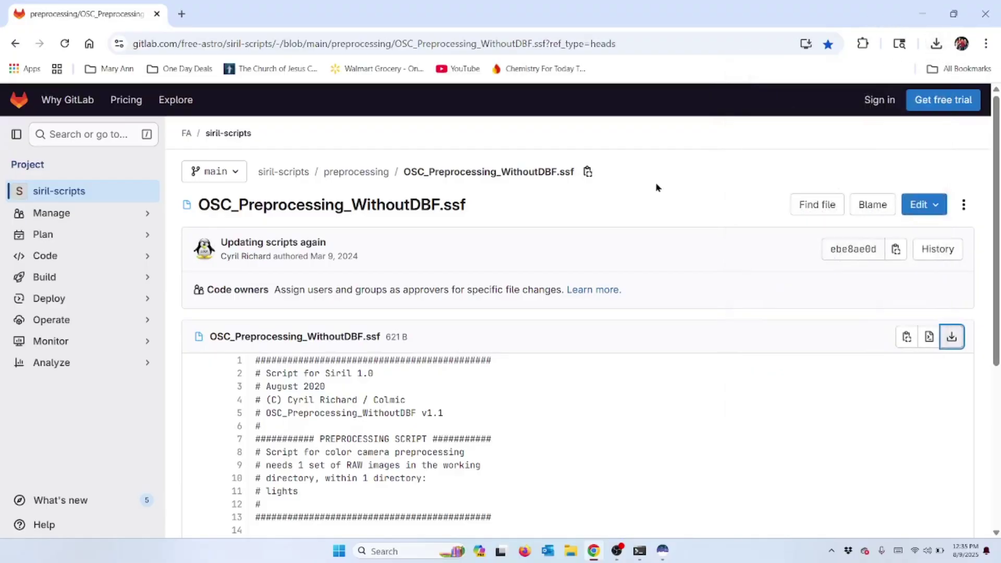
pyautogui.click(570, 551)
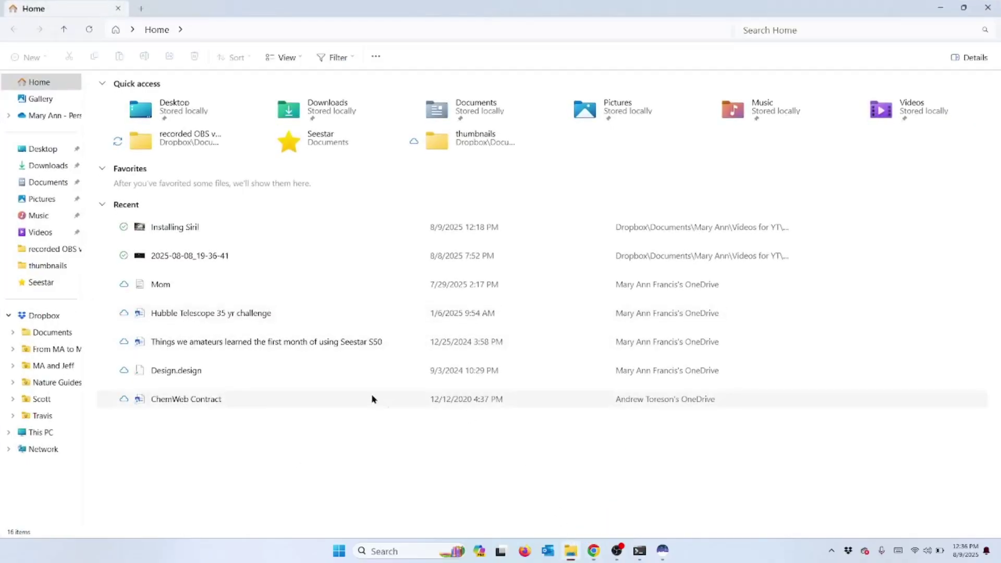
pyautogui.moveTo(573, 551)
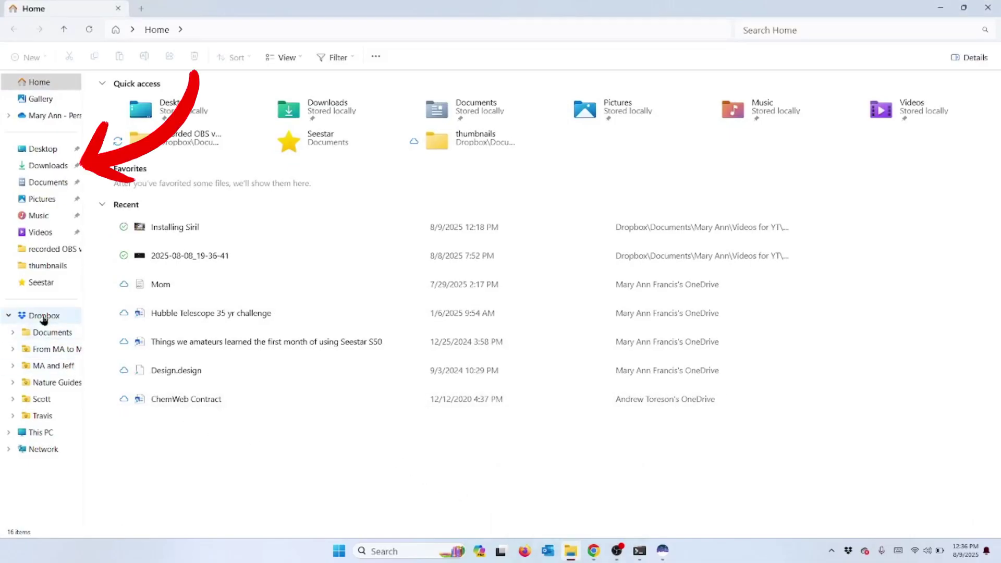
pyautogui.click(39, 166)
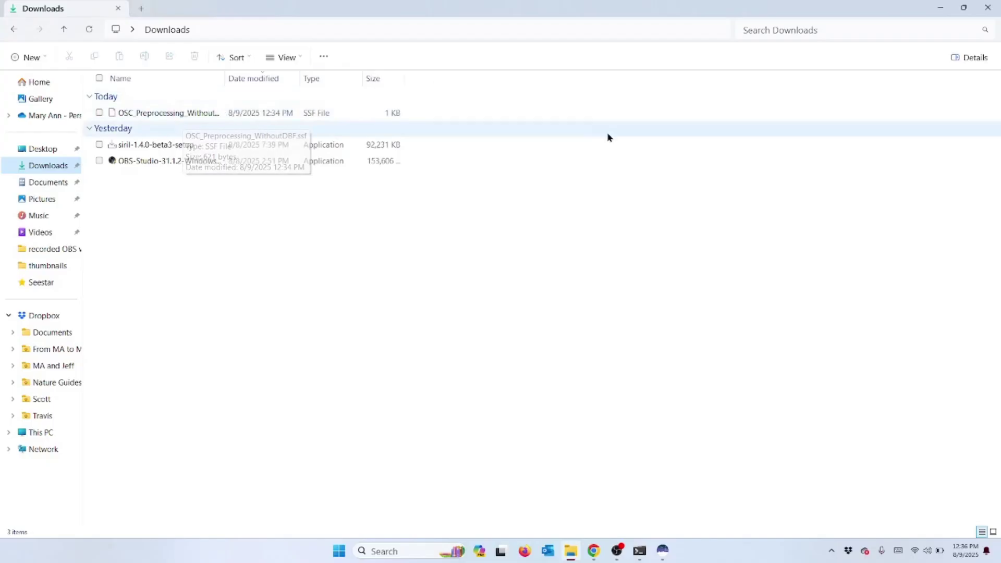
pyautogui.click(995, 8)
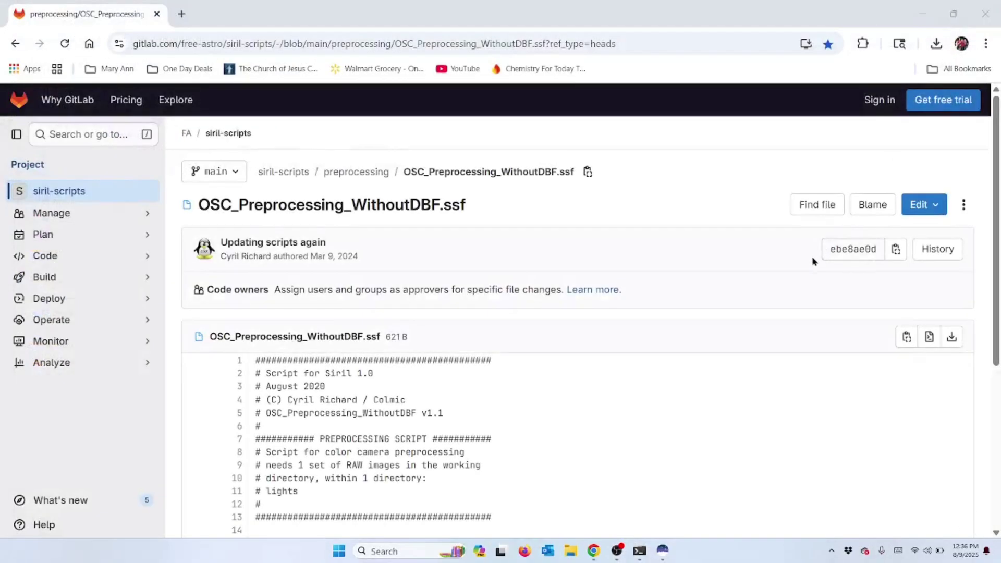
# Close Chrome and bring the Siril window back to the front
pyautogui.click(985, 14)
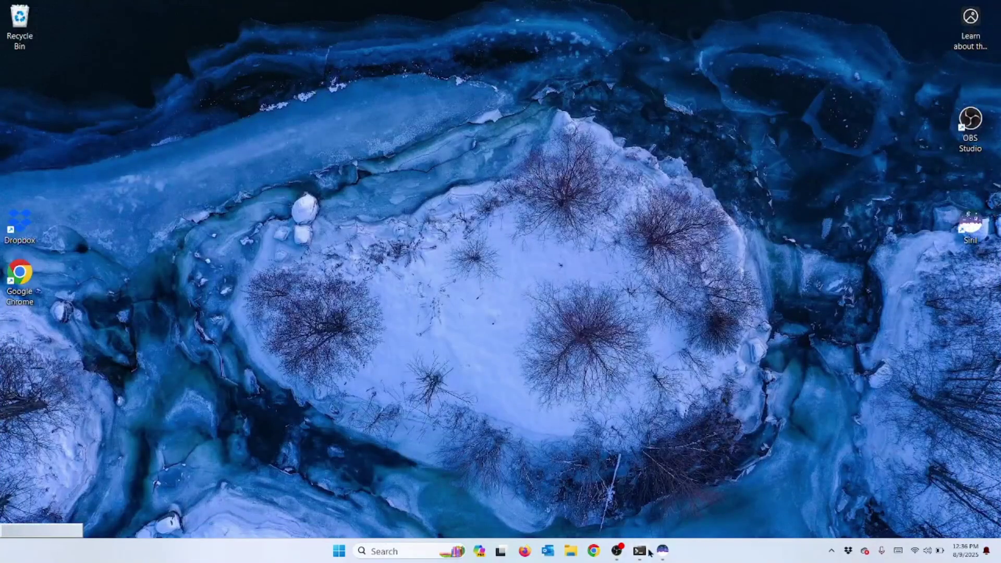
pyautogui.moveTo(664, 557)
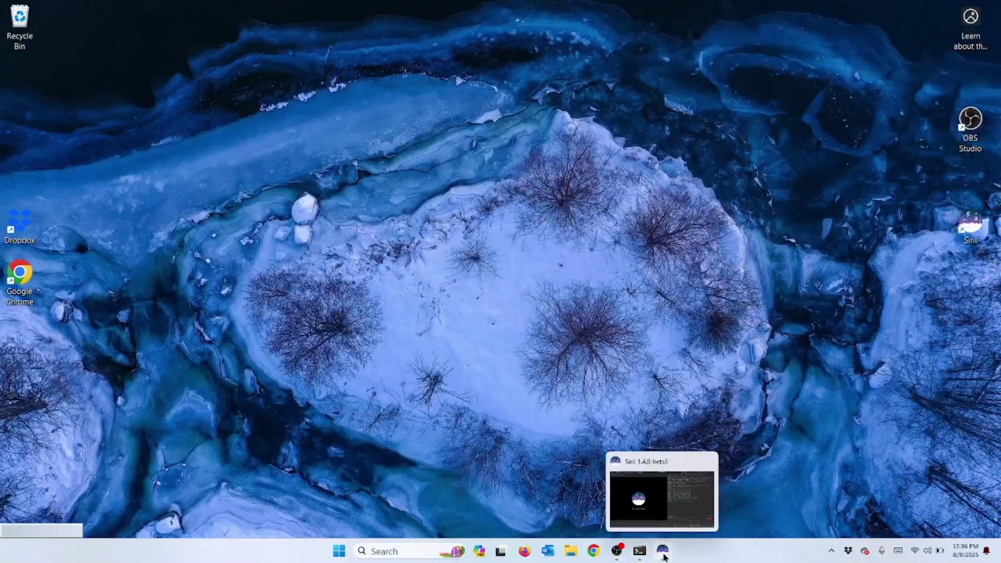
pyautogui.click(664, 557)
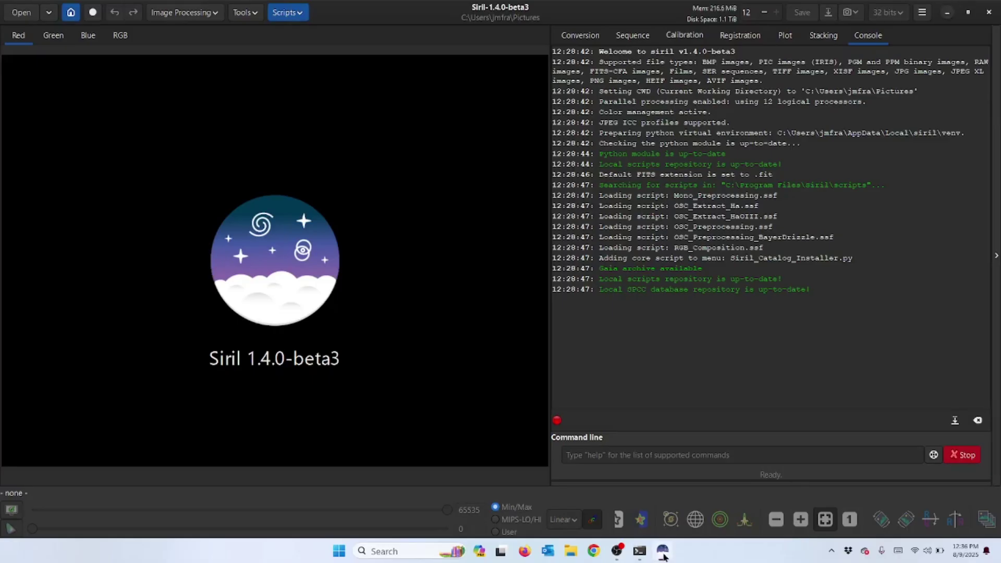
# Confirm Scripts > Siril Script Files still lacks OSC_Preprocessing_WithoutDBF.ssf, then dismiss the list
pyautogui.click(292, 13)
pyautogui.moveTo(304, 36)
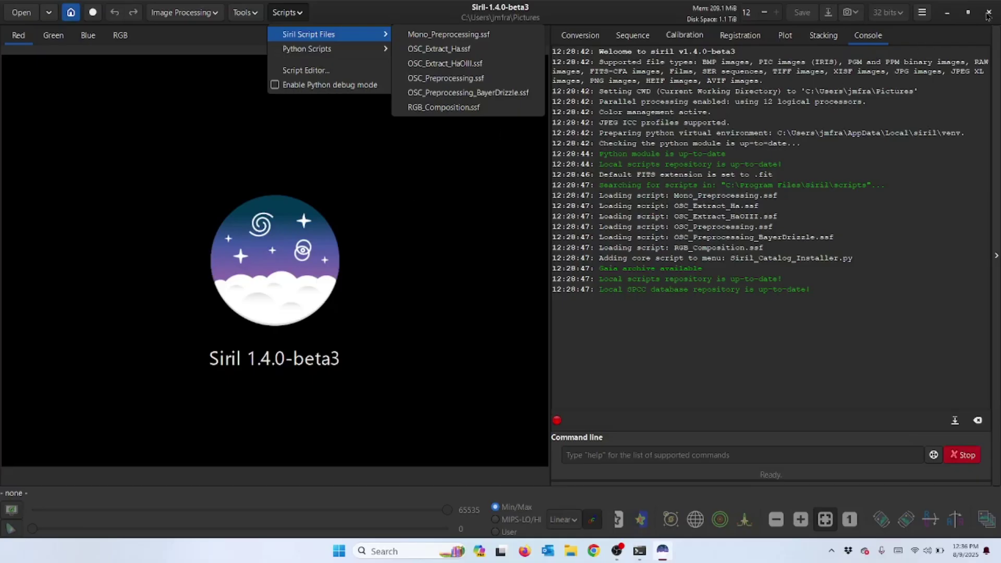
pyautogui.click(503, 194)
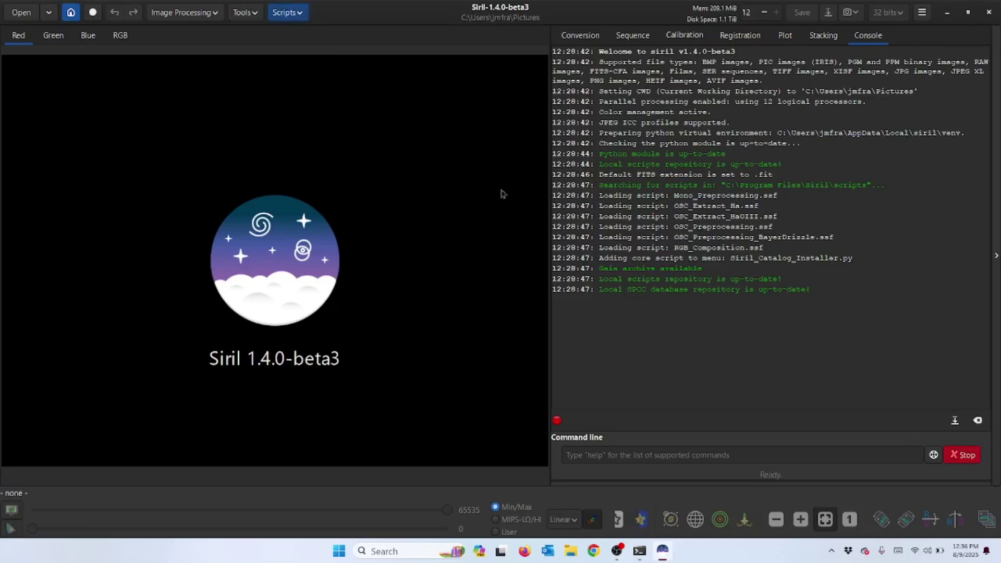
# Copy OSC_Preprocessing_WithoutDBF.ssf from the Downloads folder in File Explorer
pyautogui.click(946, 12)
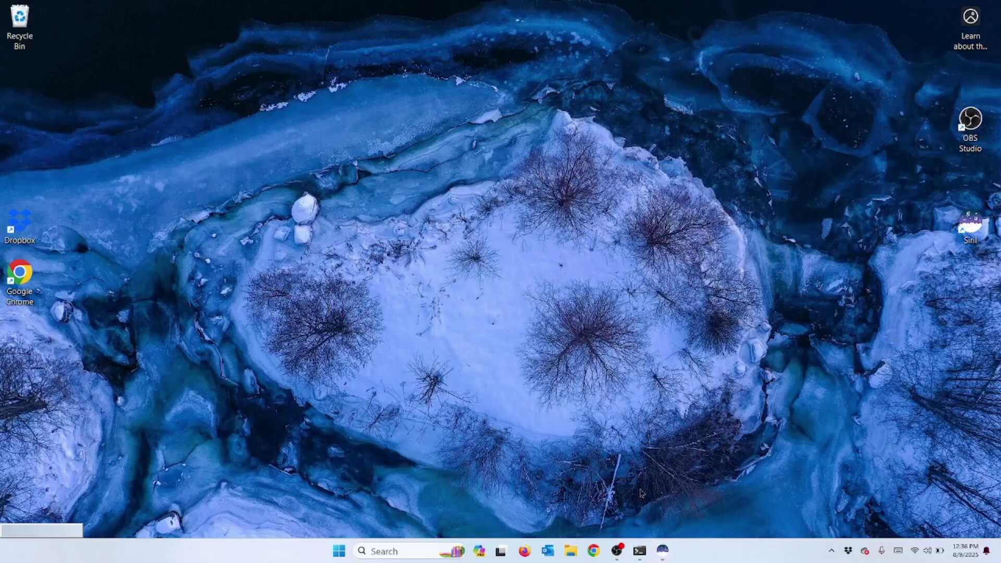
pyautogui.click(571, 552)
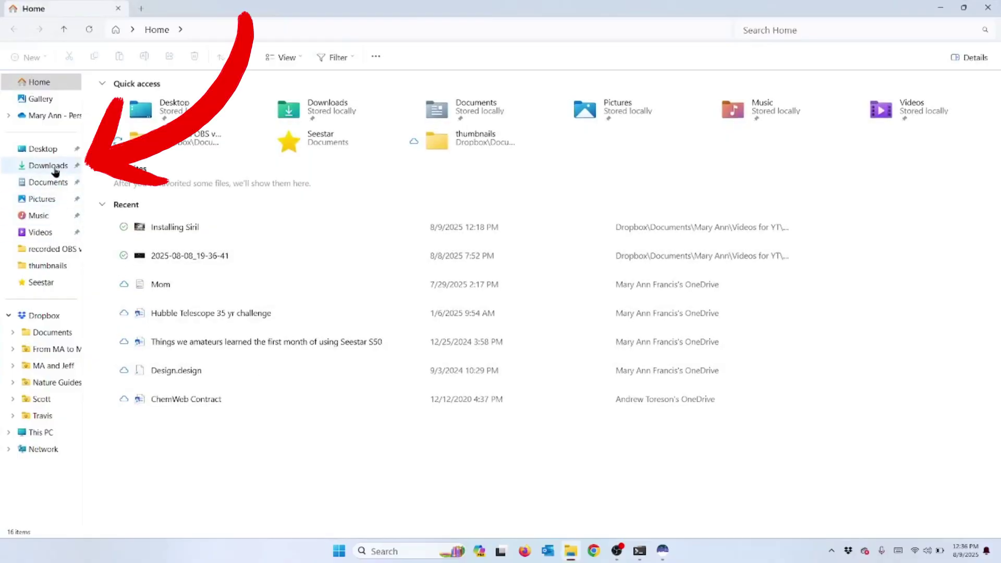
pyautogui.click(55, 171)
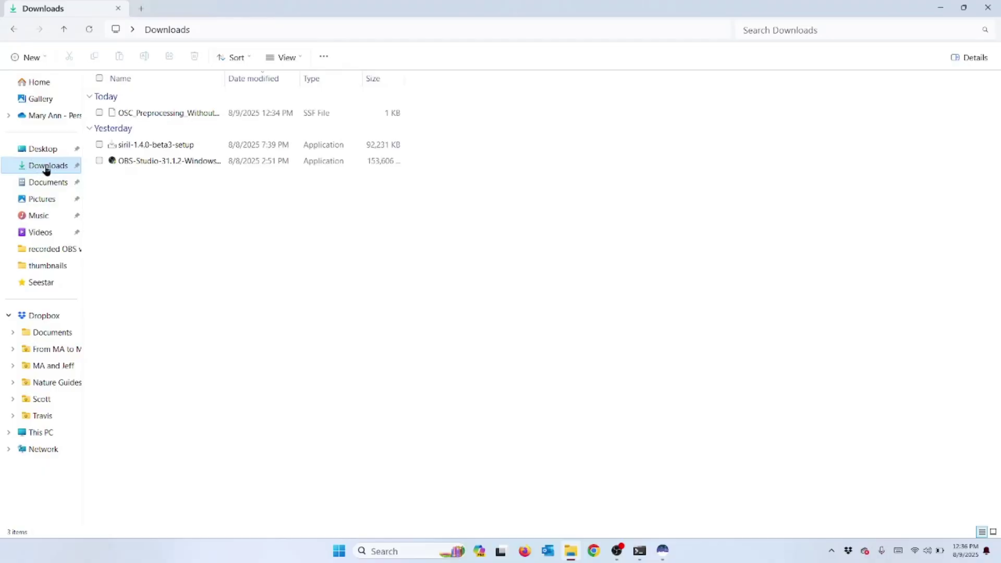
pyautogui.click(158, 114)
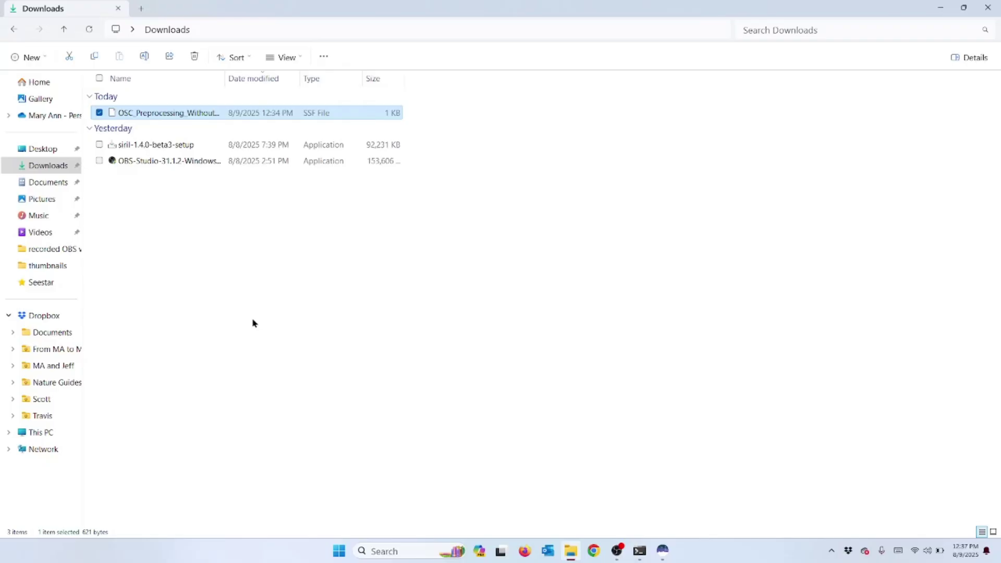
pyautogui.click(95, 58)
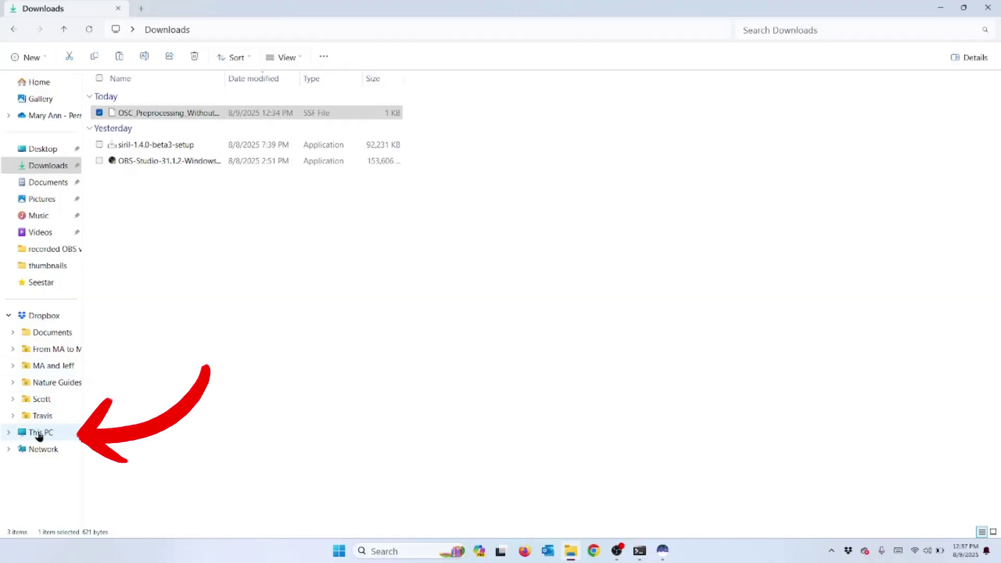
# Browse from This PC through C: to Program Files\Siril\scripts
pyautogui.click(39, 435)
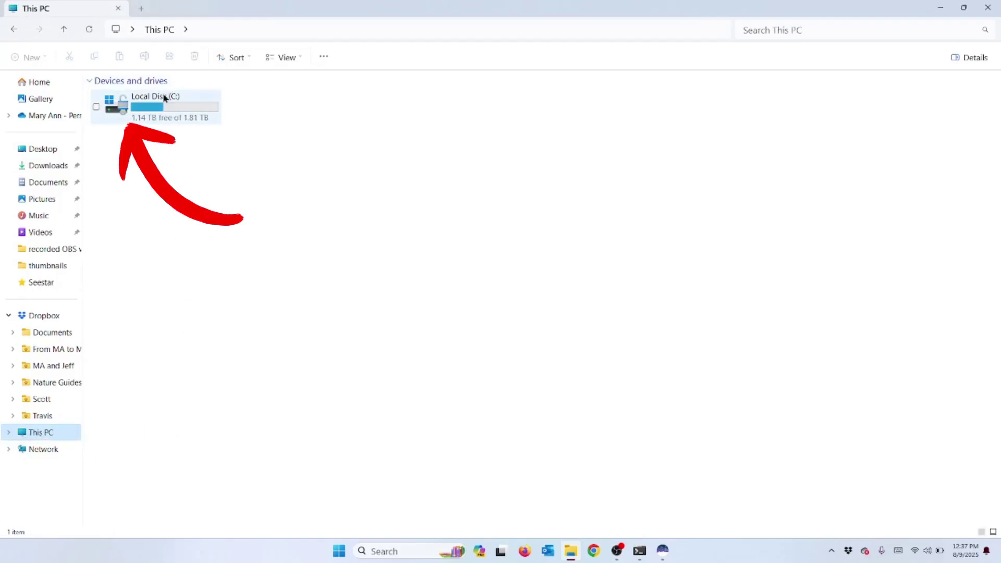
pyautogui.doubleClick(164, 111)
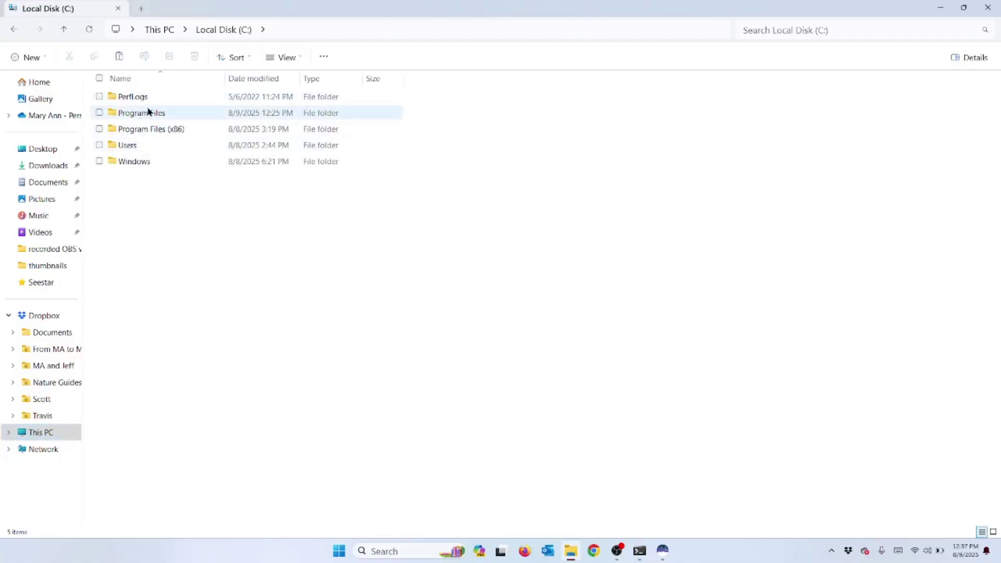
pyautogui.doubleClick(133, 113)
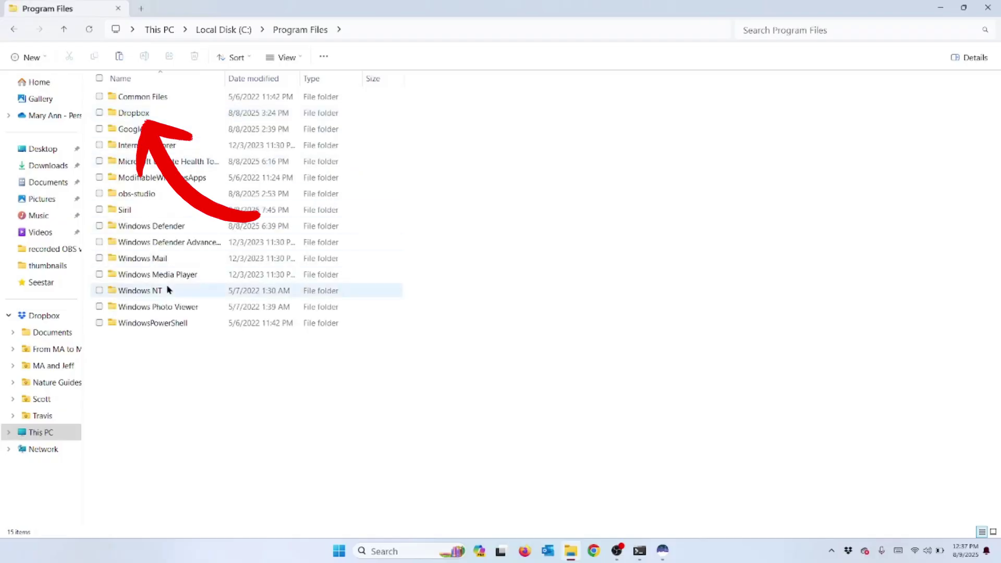
pyautogui.click(131, 211)
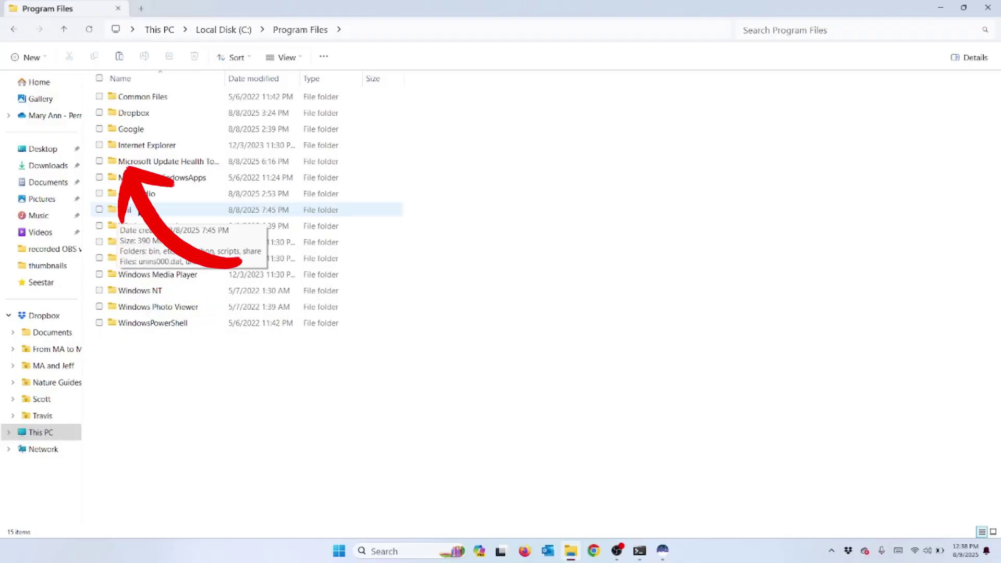
pyautogui.doubleClick(128, 210)
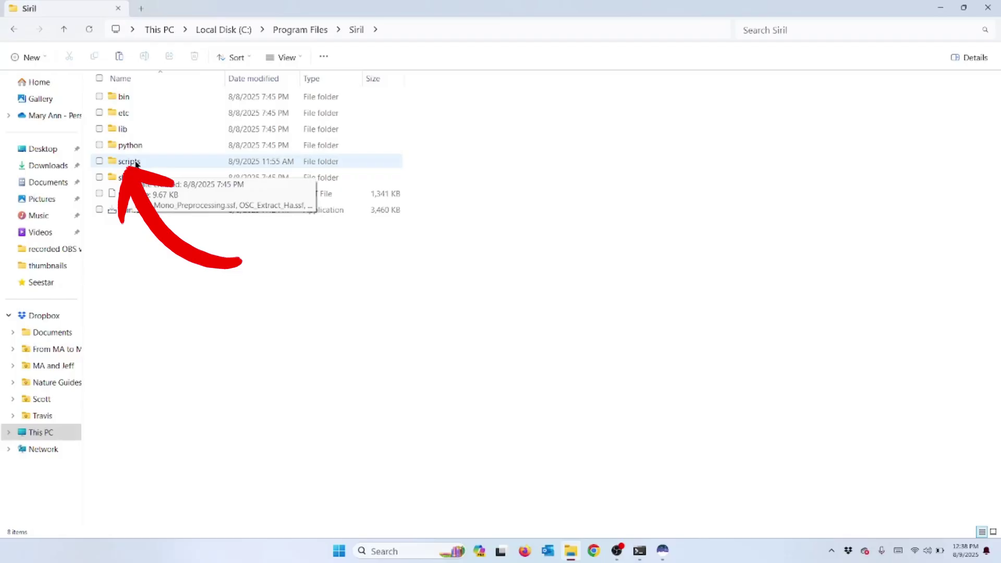
pyautogui.doubleClick(135, 163)
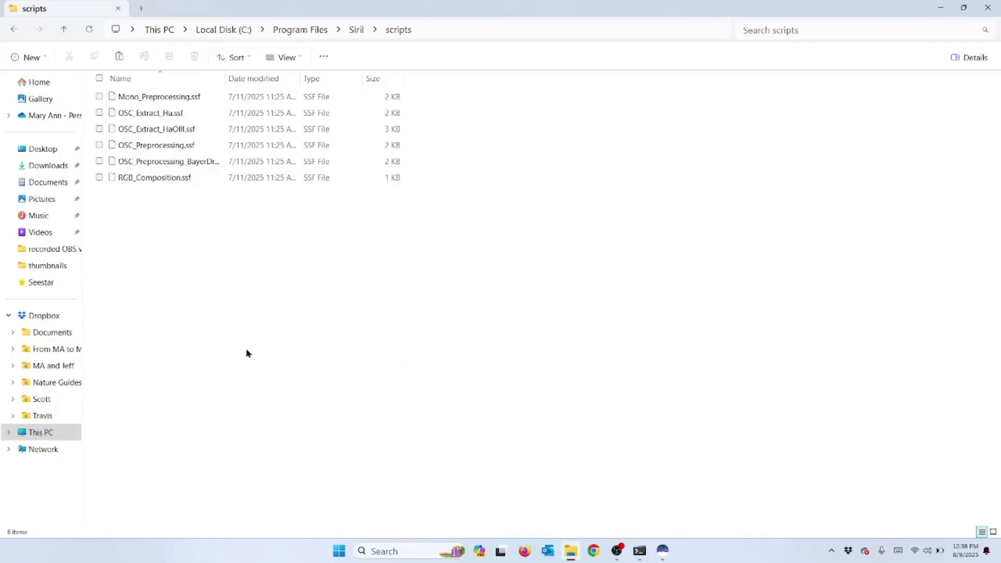
# Paste OSC_Preprocessing_WithoutDBF.ssf into the scripts folder, granting administrator permission
pyautogui.hotkey('ctrl', 'v')
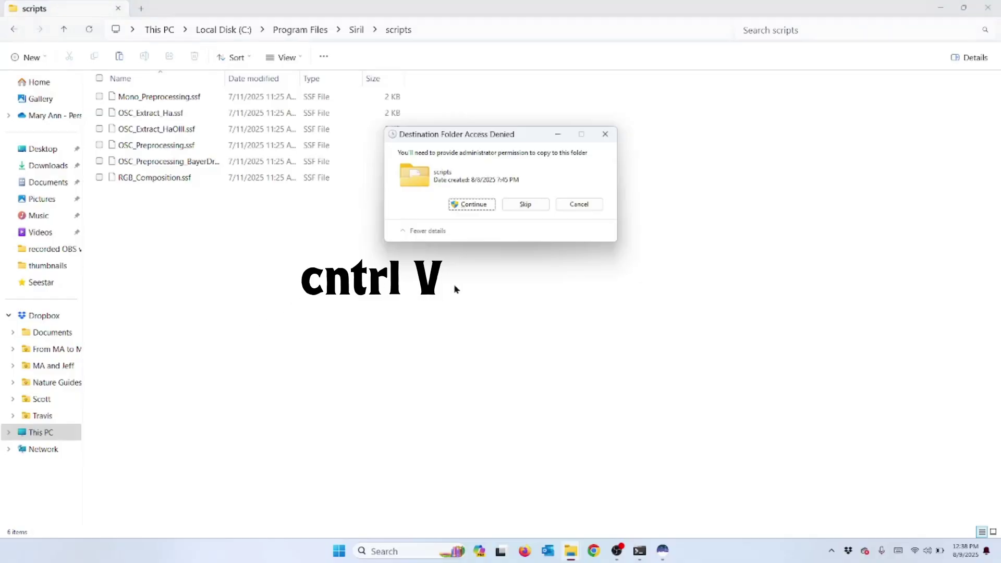
pyautogui.click(475, 206)
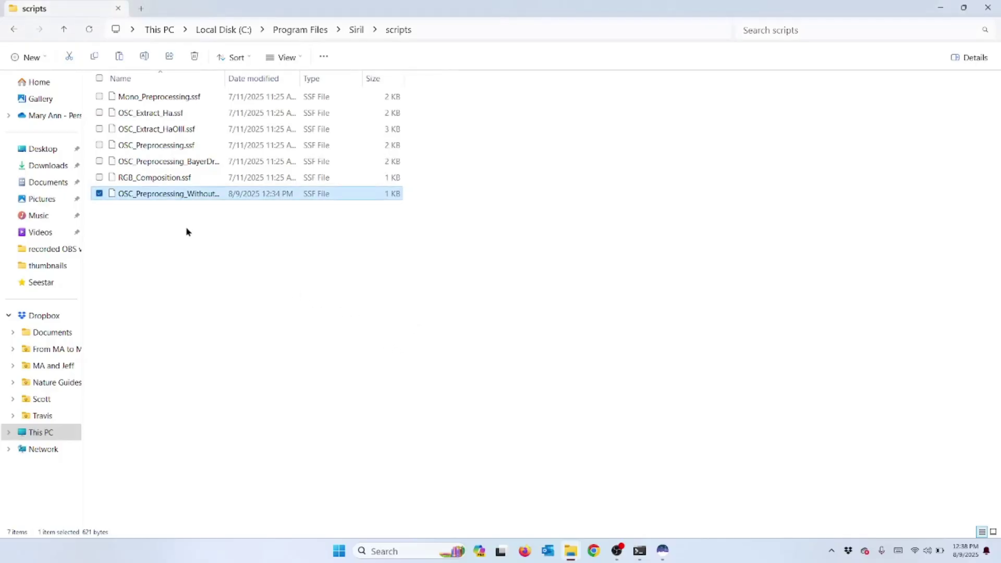
pyautogui.moveTo(140, 197)
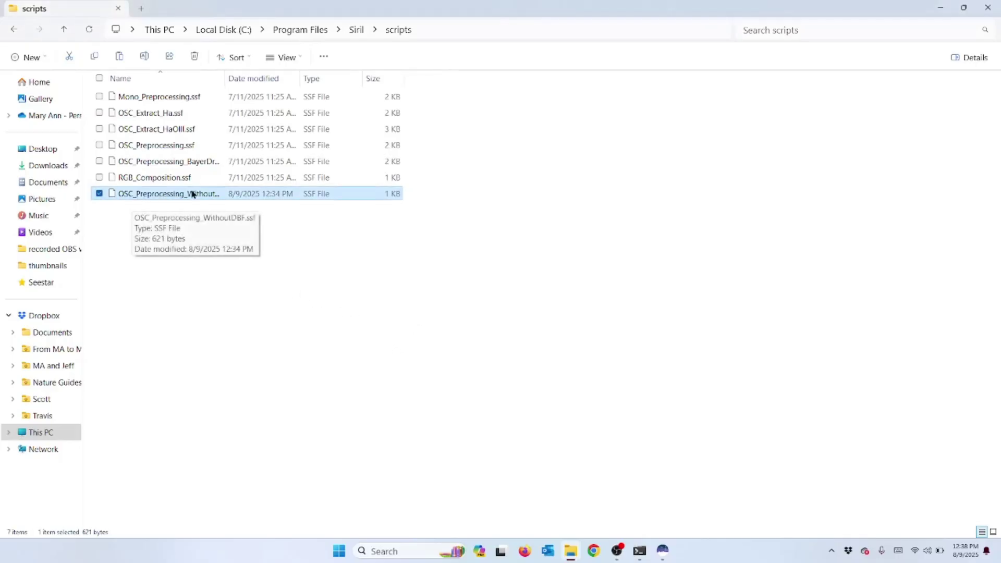
pyautogui.moveTo(188, 197)
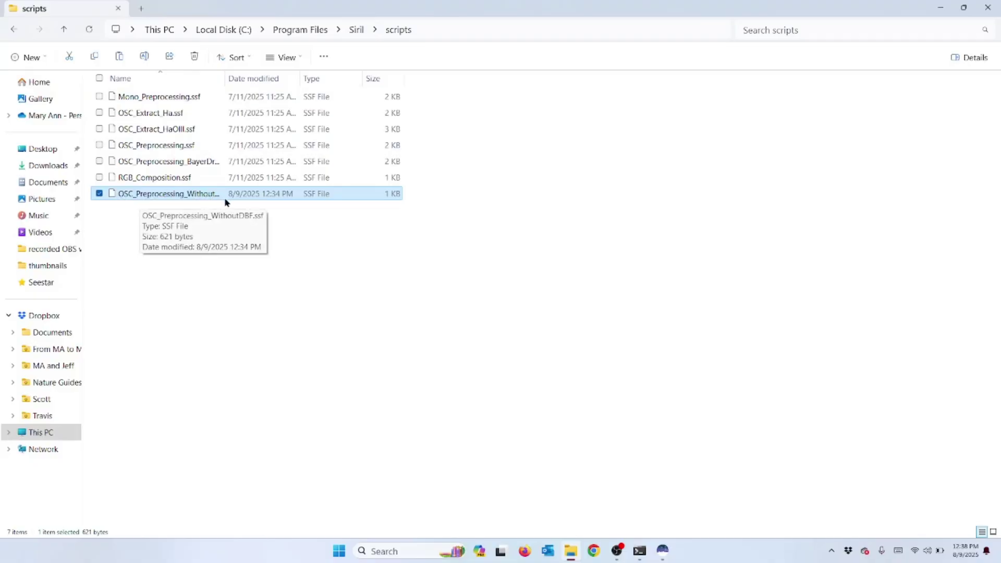
pyautogui.click(326, 333)
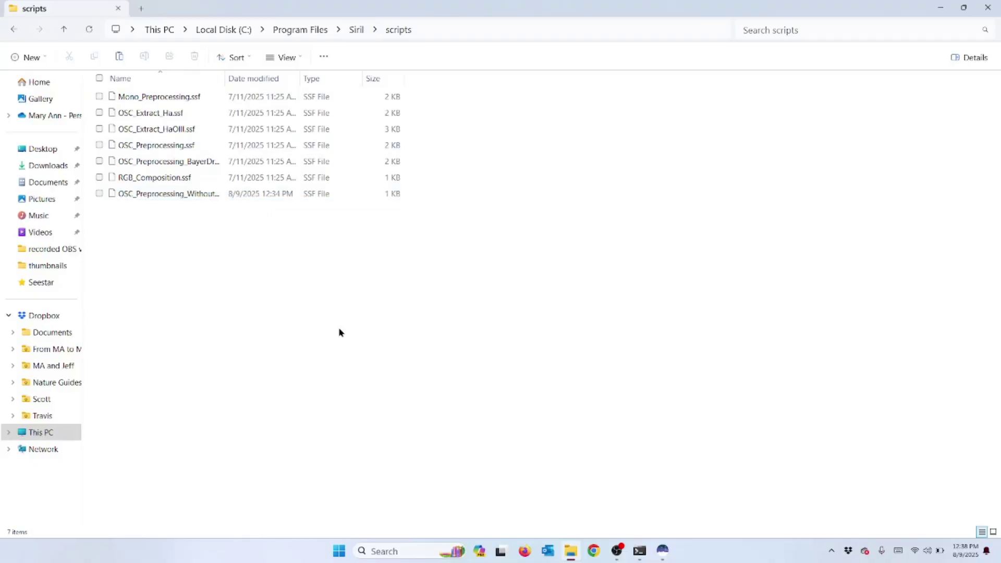
# Close the scripts folder, confirm Siril's Script Files list lacks OSC_Preprocessing_WithoutDBF.ssf, then quit Siril
pyautogui.click(988, 8)
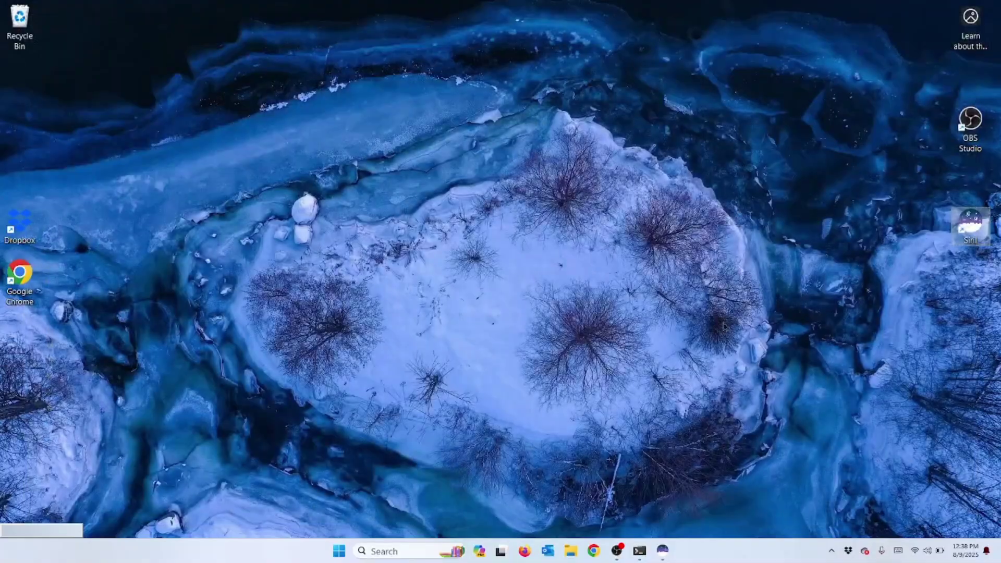
pyautogui.click(664, 551)
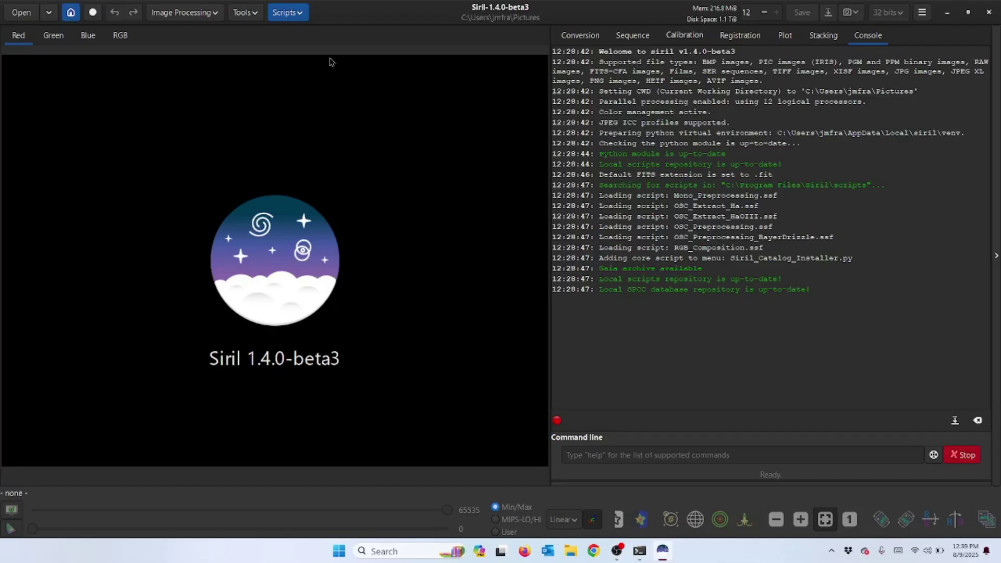
pyautogui.click(300, 15)
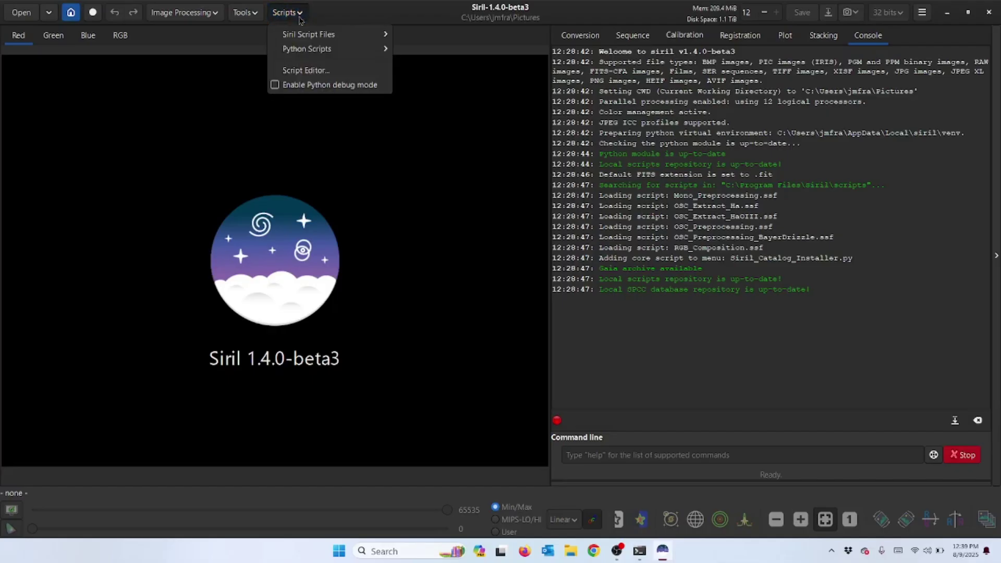
pyautogui.moveTo(298, 36)
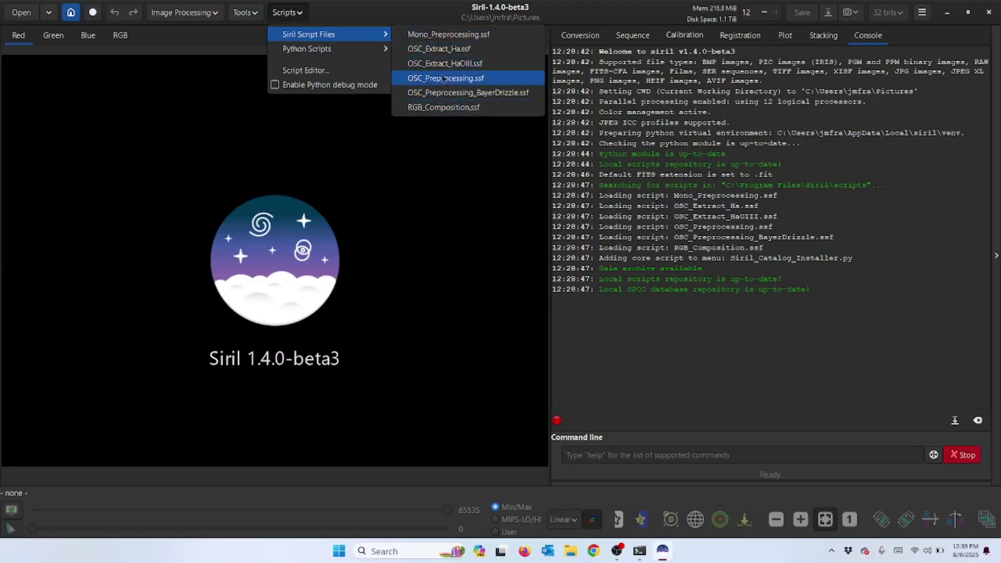
pyautogui.click(444, 165)
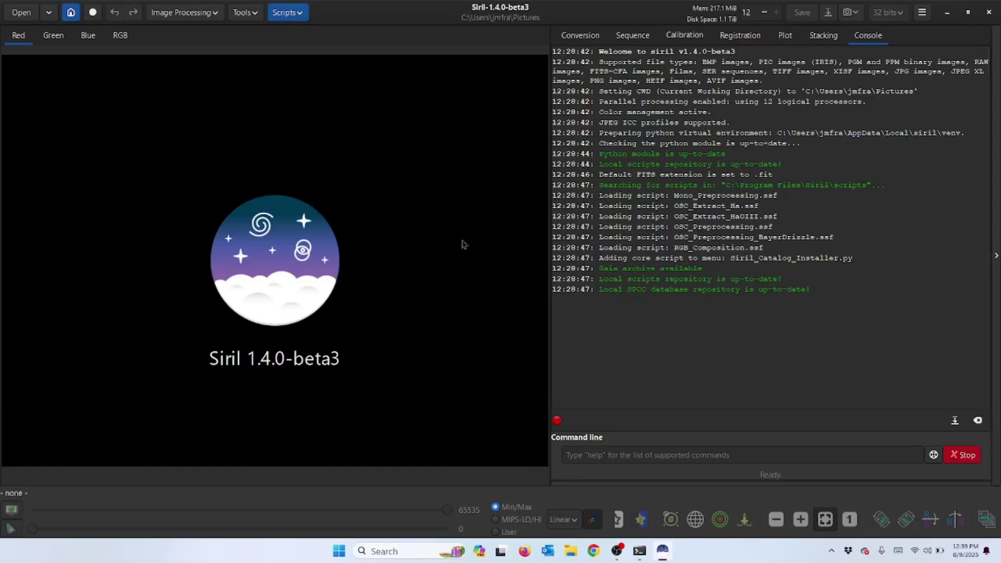
pyautogui.click(989, 12)
# Confirm exiting and relaunch Siril from the desktop so it loads seven scripts including OSC_Preprocessing_WithoutDBF.ssf
pyautogui.click(525, 319)
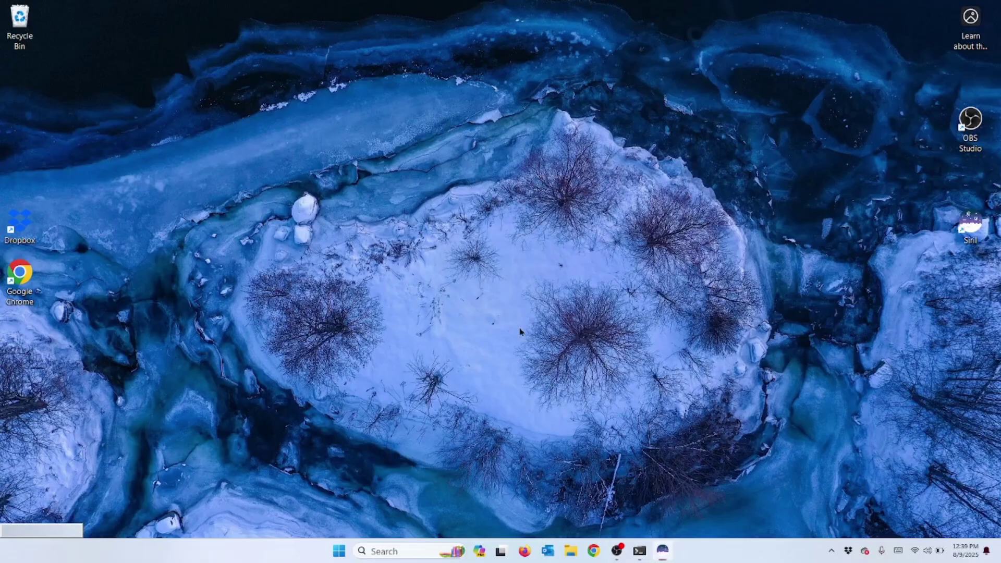
pyautogui.doubleClick(975, 228)
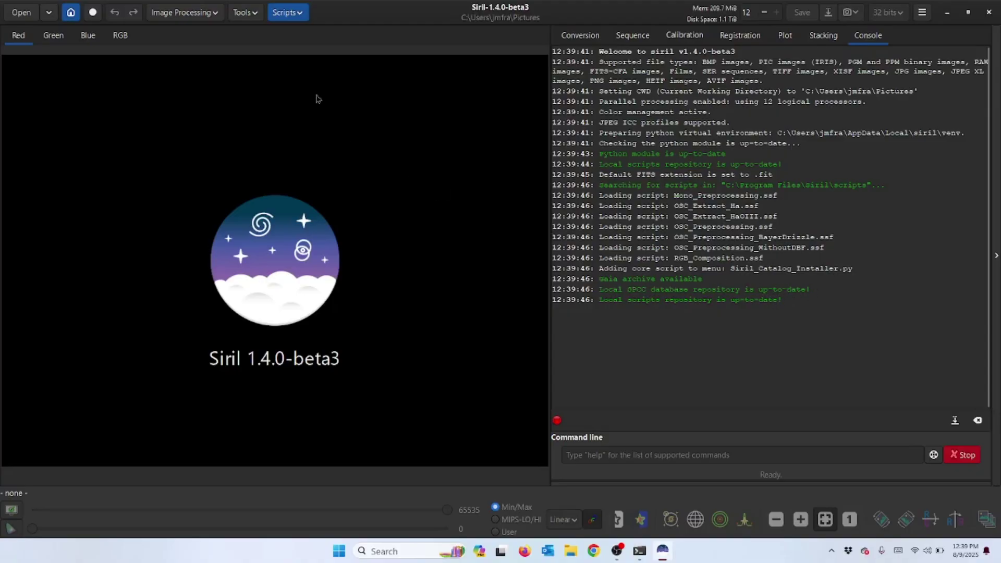
pyautogui.click(298, 18)
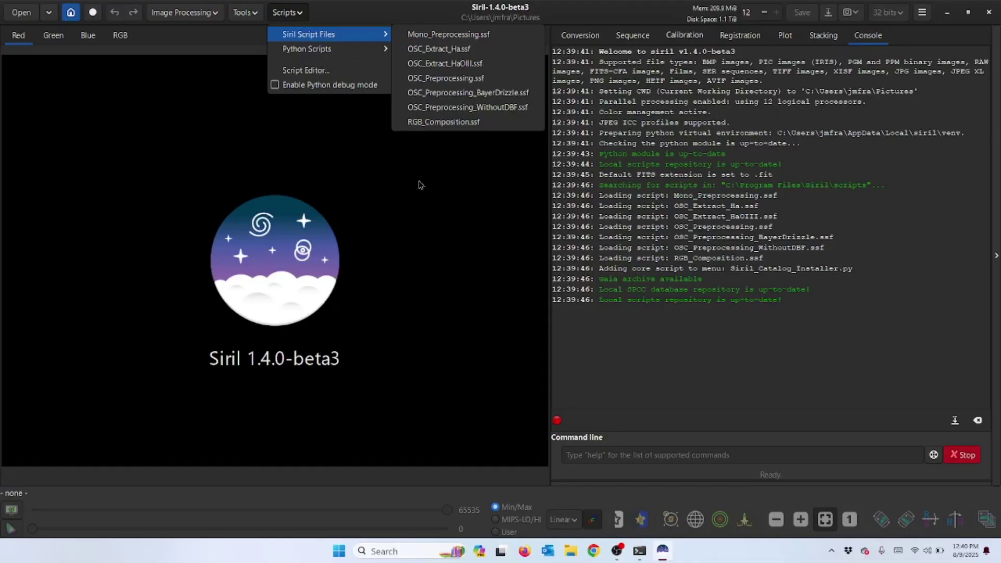
pyautogui.click(419, 204)
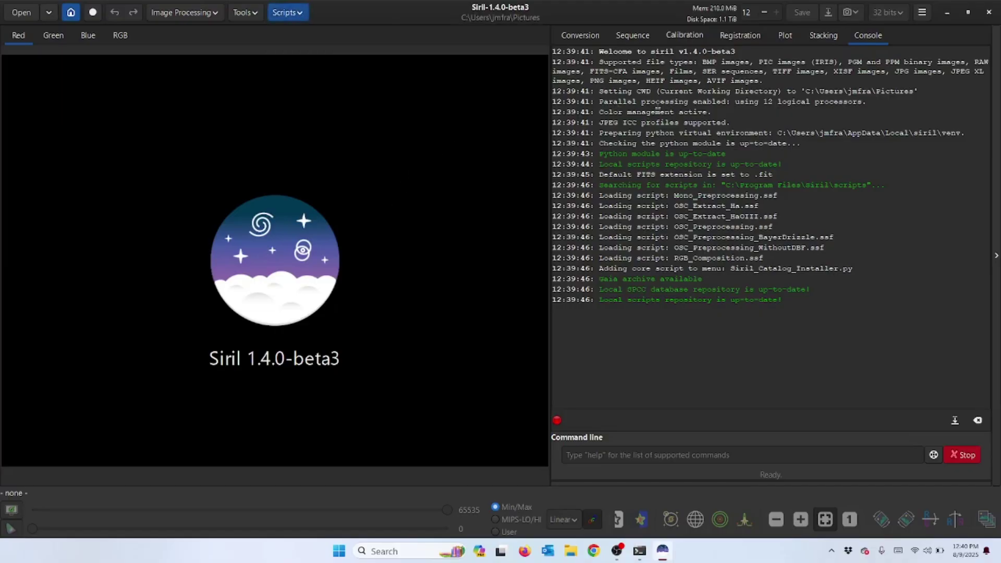